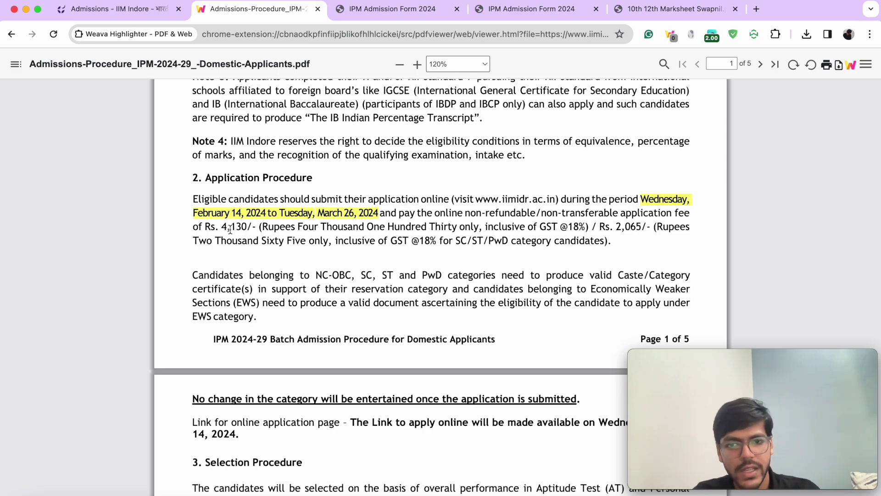
# - Read the Selection Procedure's Stage 1 and Stage 2, covering the Aptitude Test date, marking scheme and section timings
pyautogui.scroll(-7, 134, 328)
pyautogui.scroll(2, 136, 336)
pyautogui.scroll(-5, 136, 336)
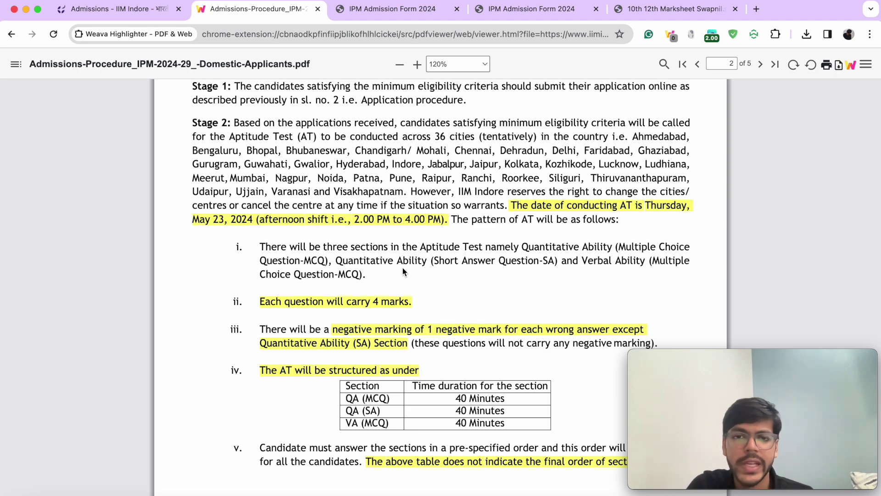
pyautogui.scroll(-5, 403, 271)
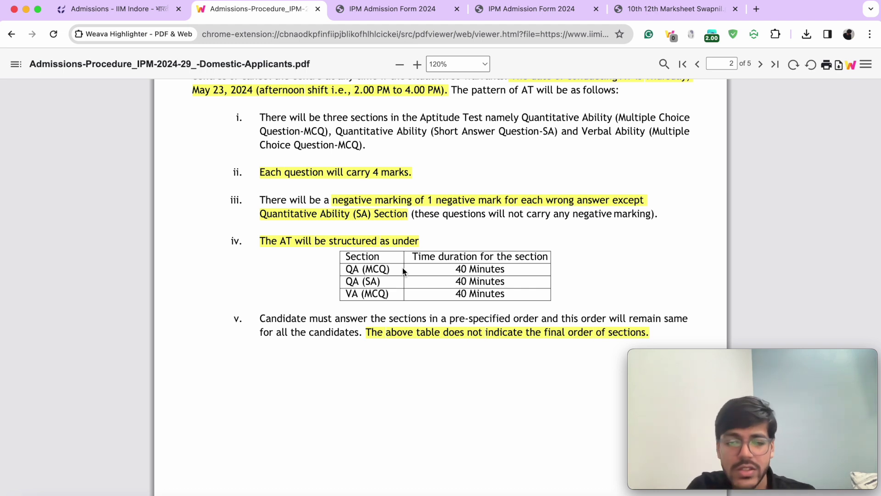
pyautogui.scroll(1, 403, 270)
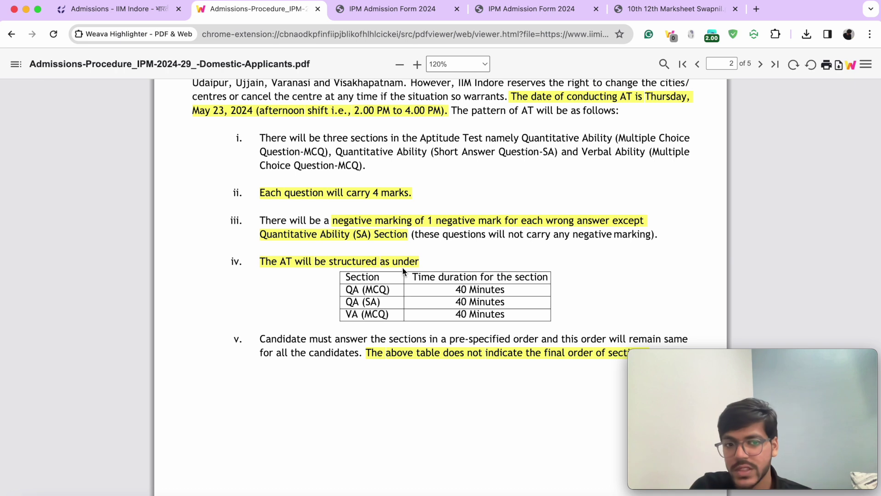
pyautogui.scroll(-1, 403, 268)
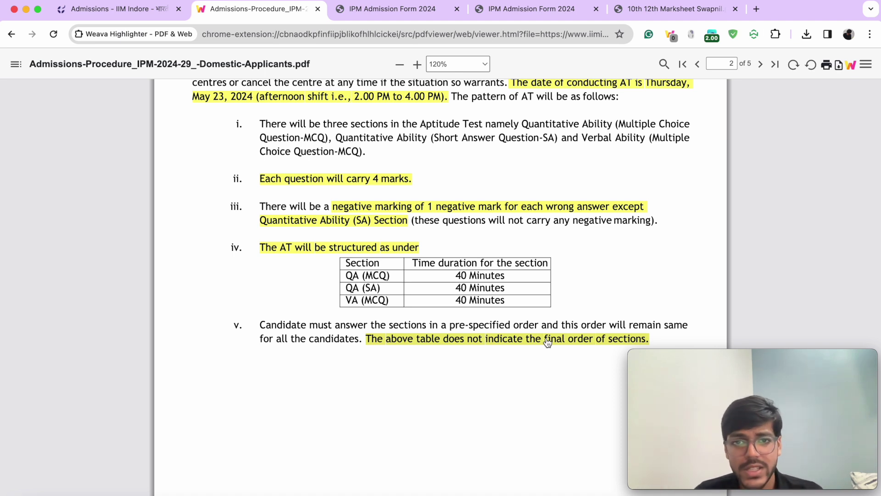
# - Read Stages 3 to 5 of the Selection Procedure, including the Aptitude Test Score and Composite Score tables
pyautogui.scroll(-10, 548, 343)
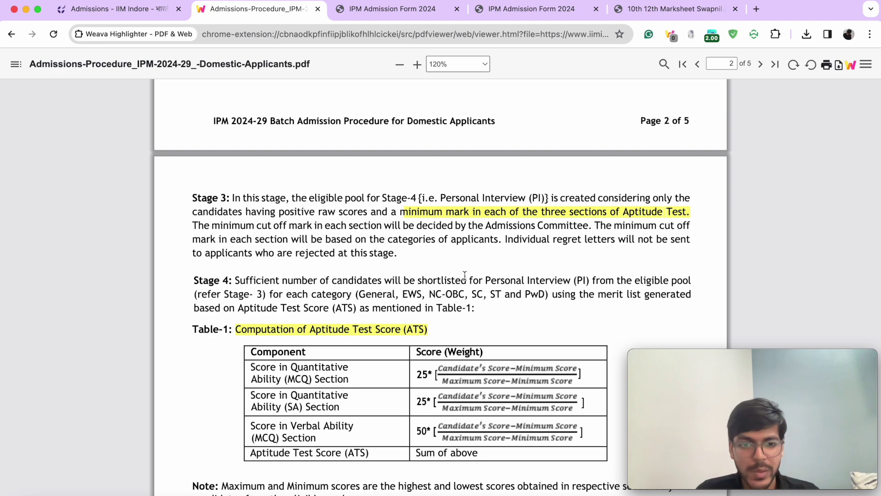
pyautogui.scroll(-5, 465, 275)
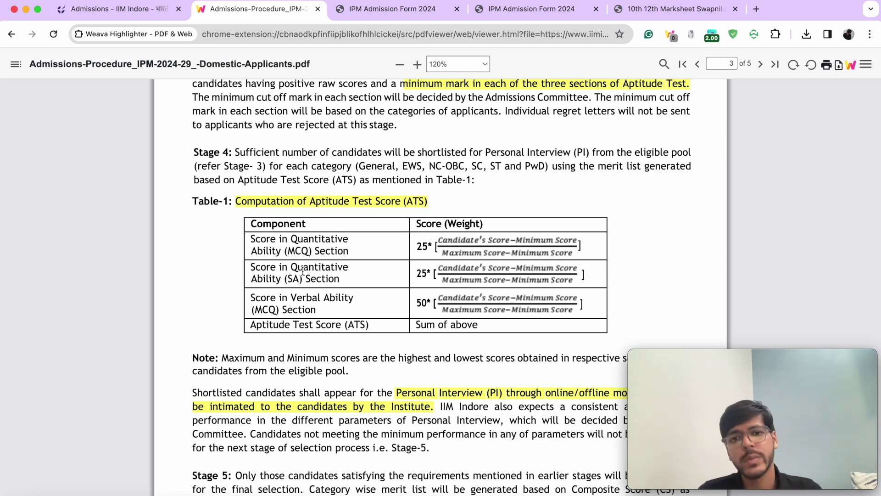
pyautogui.scroll(-5, 302, 272)
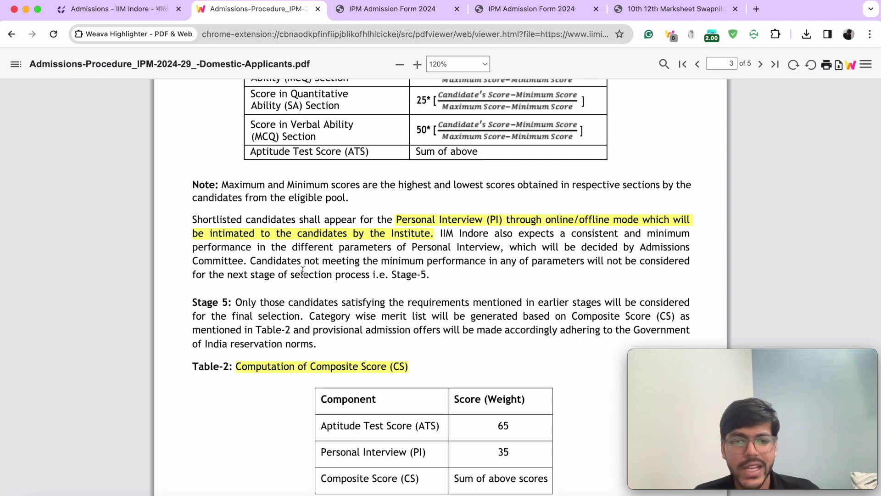
pyautogui.scroll(-3, 303, 270)
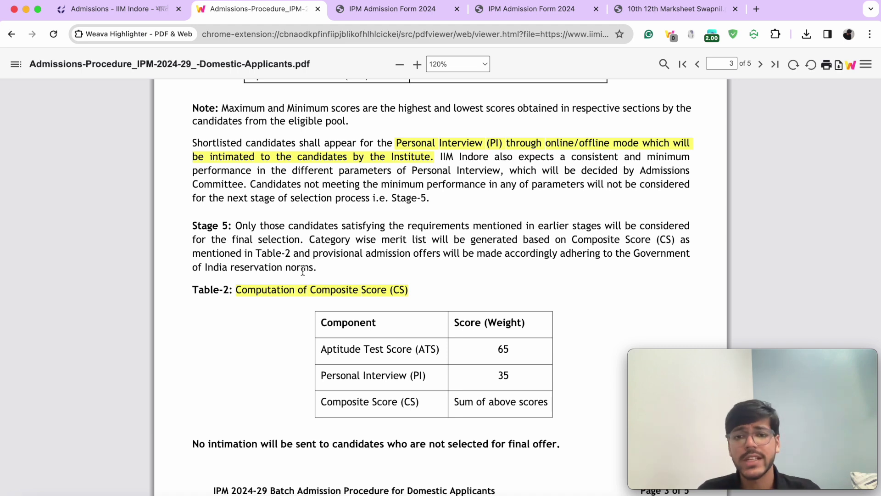
pyautogui.scroll(-1, 303, 271)
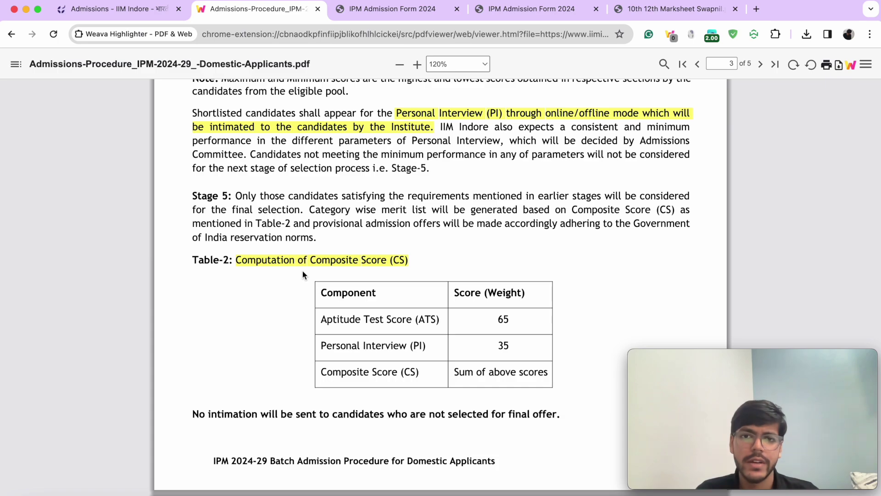
# - Review the Reservations section and its notes on sanctioned intake, degrees awarded and multiple applications
pyautogui.scroll(-20, 302, 271)
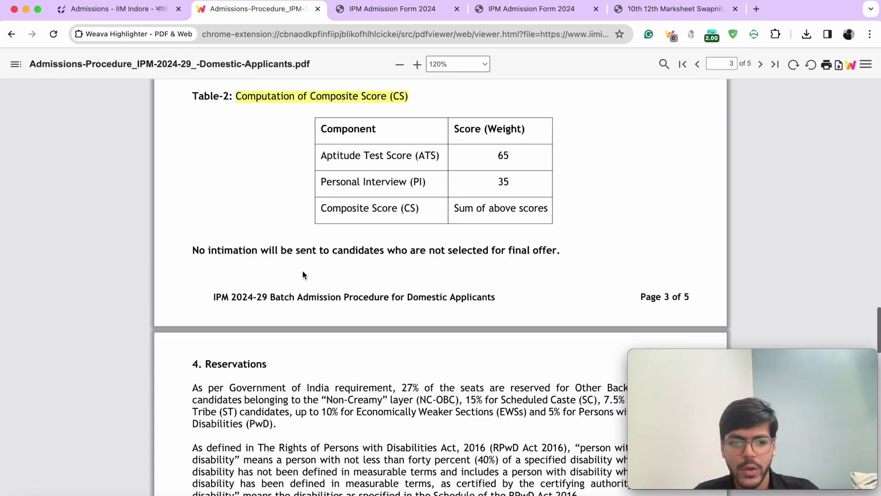
pyautogui.scroll(-10, 303, 271)
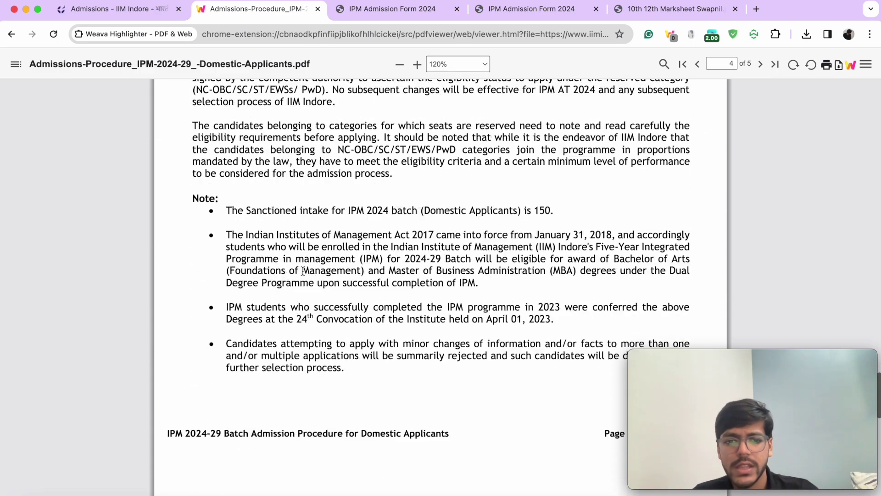
pyautogui.scroll(15, 285, 367)
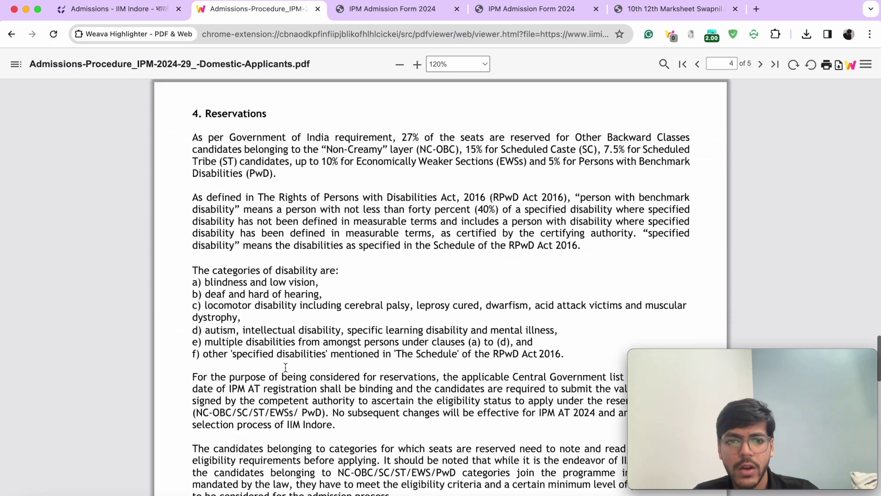
pyautogui.scroll(-2, 285, 367)
pyautogui.scroll(-5, 285, 367)
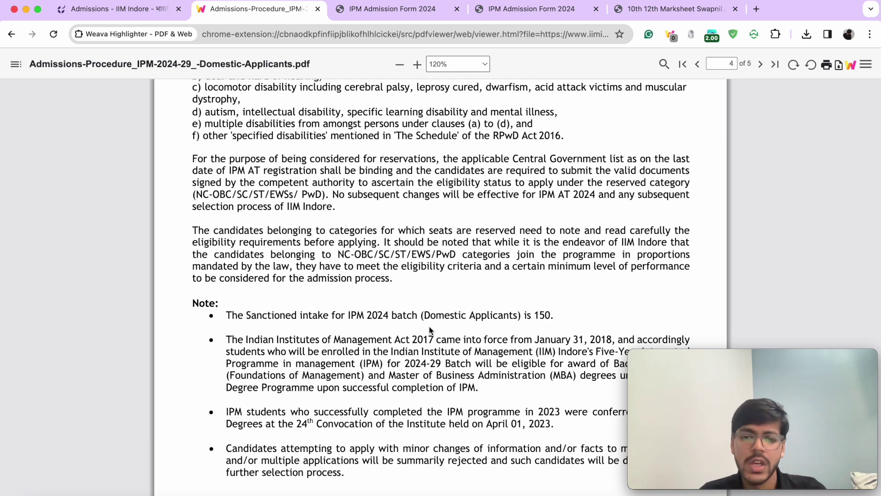
pyautogui.scroll(-5, 429, 327)
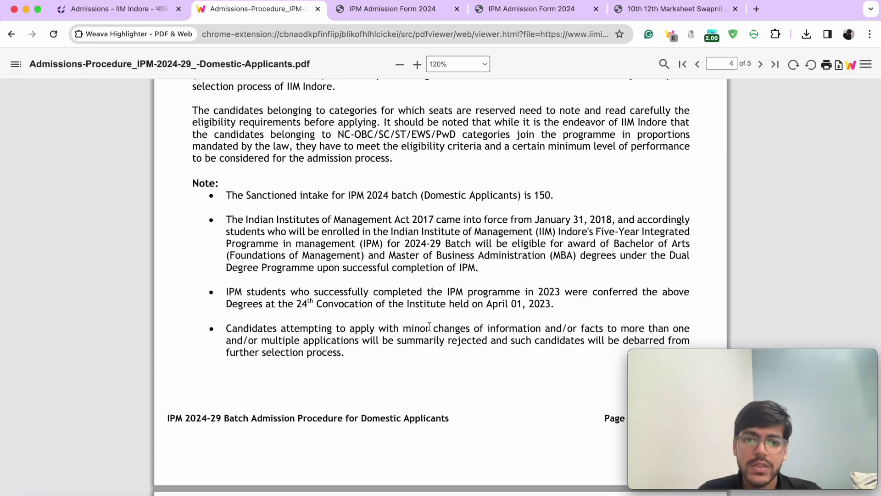
pyautogui.scroll(-8, 428, 326)
# - Return to the Eligibility Criteria at the beginning of the admission procedure document
pyautogui.scroll(14, 428, 326)
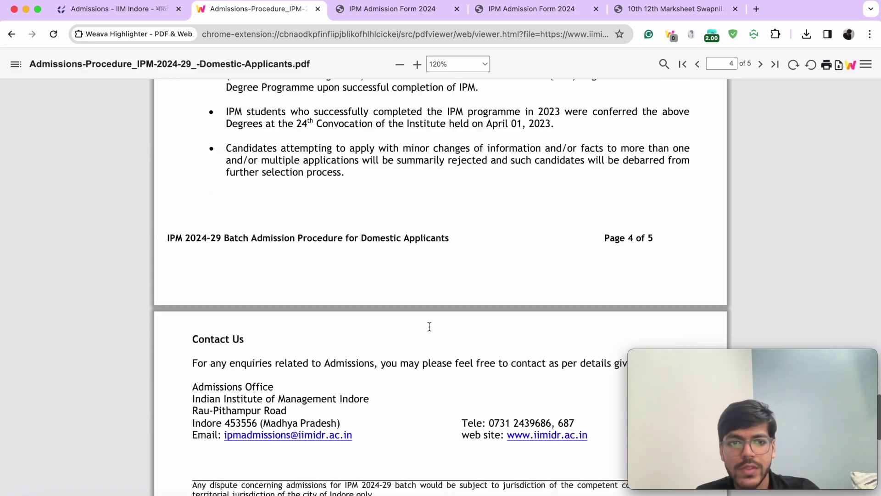
pyautogui.scroll(1, 428, 327)
pyautogui.scroll(15, 429, 326)
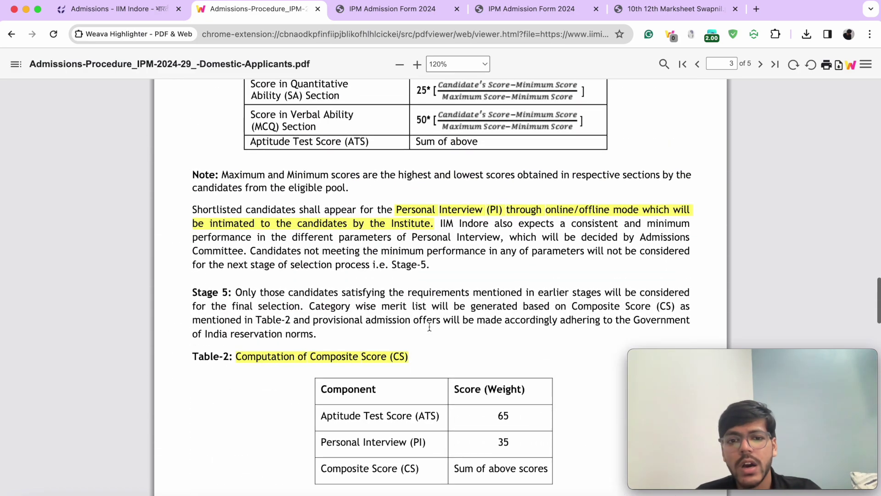
pyautogui.scroll(5, 430, 330)
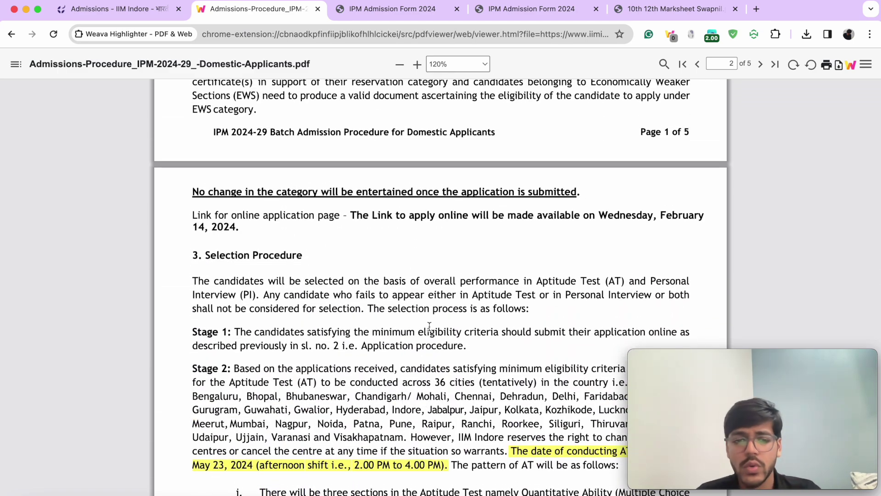
pyautogui.scroll(10, 429, 326)
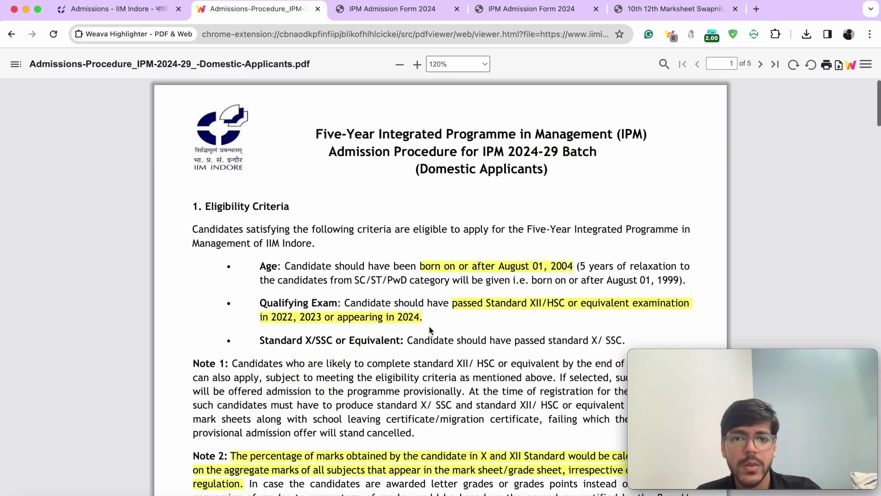
# - Switch to the IIM Indore admissions page and view the registration and login links for domestic applicants
pyautogui.click(114, 9)
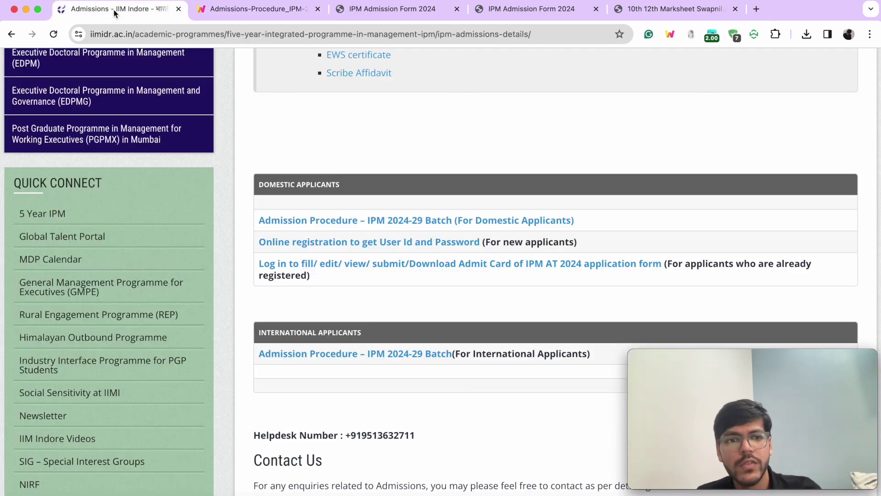
pyautogui.scroll(5, 329, 197)
pyautogui.scroll(-4, 361, 224)
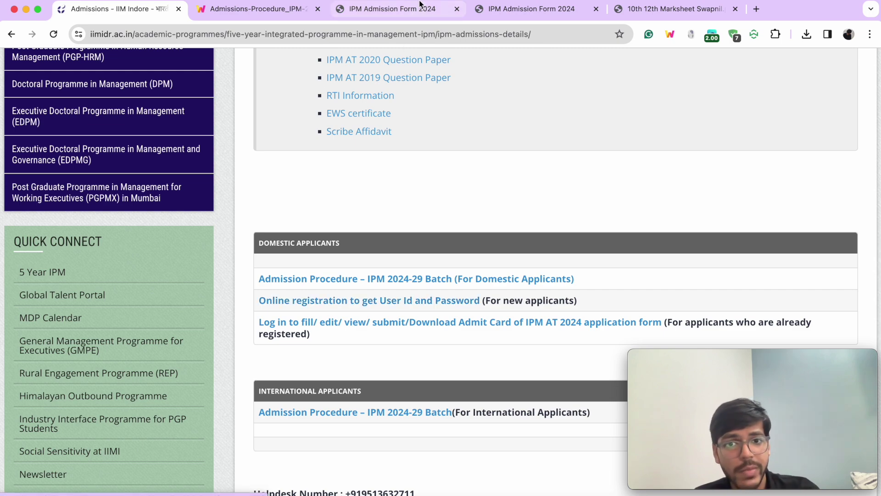
# - Open the IPM AT 2024 registration form and read the instructions above Step 1
pyautogui.click(390, 9)
pyautogui.scroll(1, 427, 283)
pyautogui.scroll(-4, 426, 283)
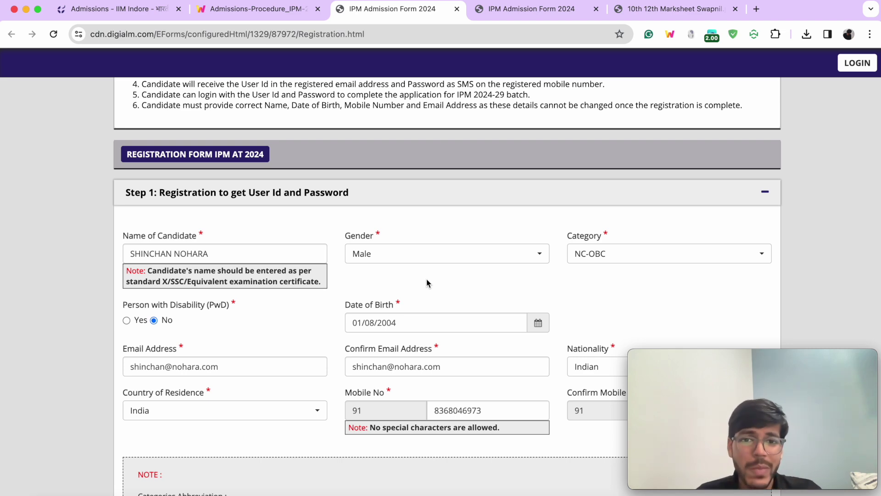
pyautogui.scroll(3, 426, 283)
pyautogui.scroll(1, 427, 282)
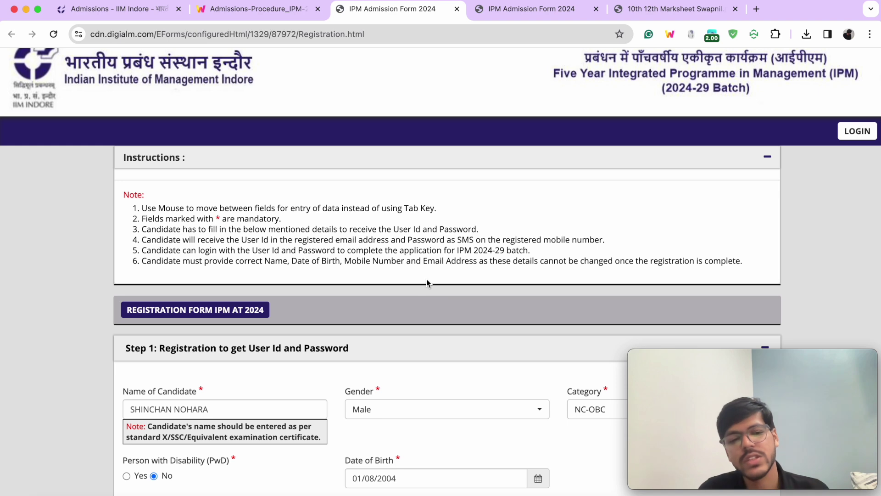
pyautogui.scroll(-5, 426, 279)
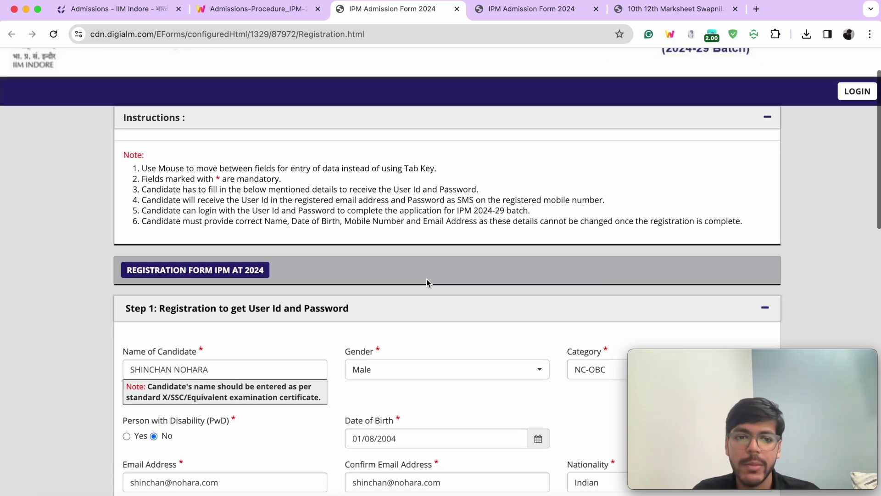
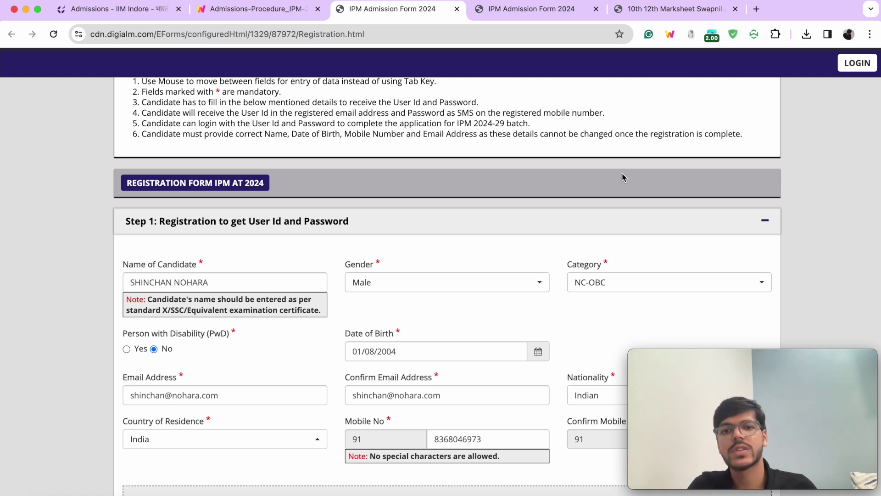
# - Review the registration form's candidate and contact fields, captcha, declaration and verification table down to the submit option
pyautogui.scroll(-3, 623, 177)
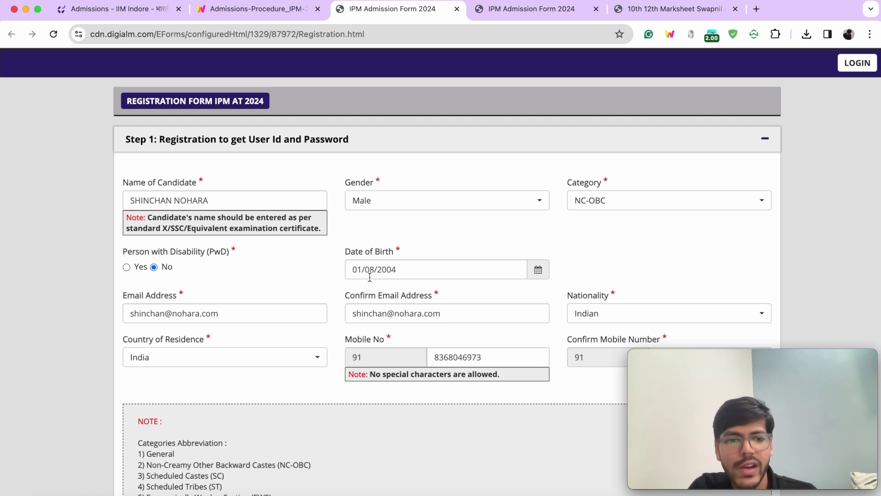
pyautogui.scroll(-2, 370, 277)
pyautogui.scroll(-1, 370, 281)
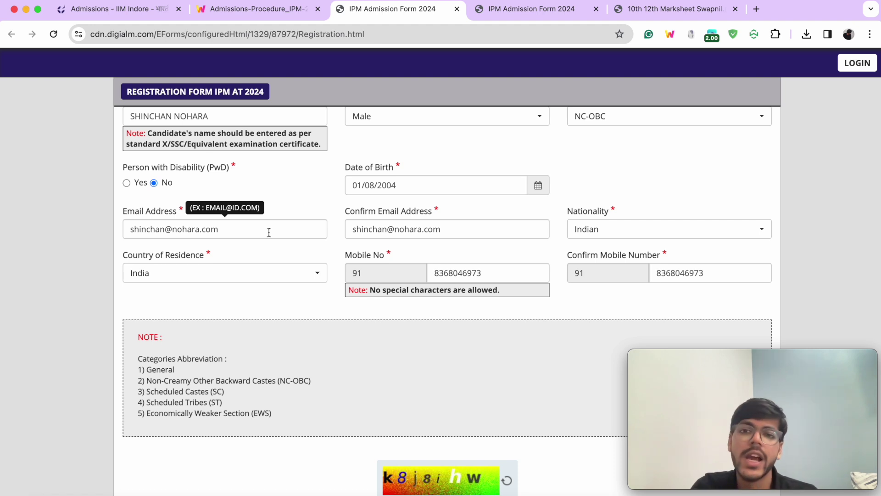
pyautogui.scroll(-7, 269, 232)
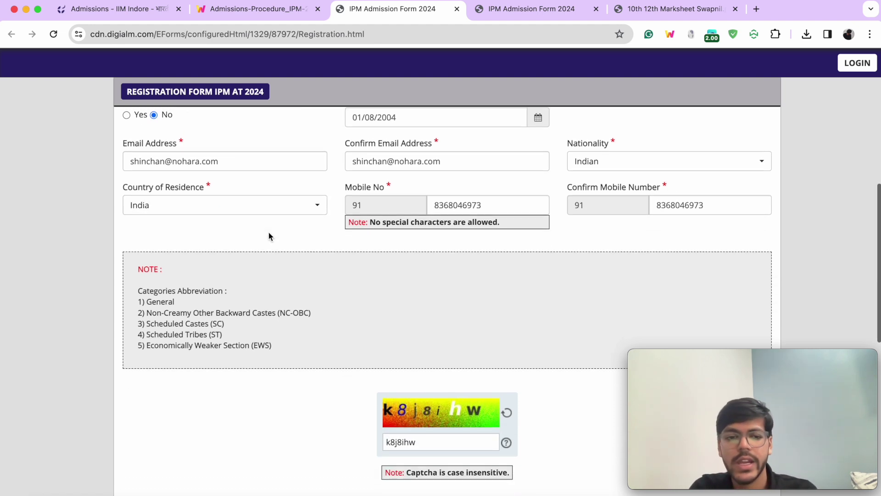
pyautogui.scroll(-6, 269, 232)
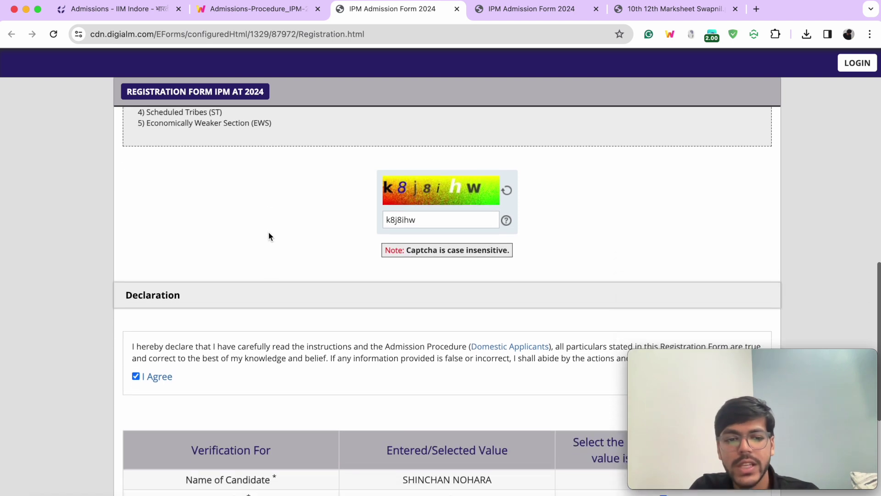
pyautogui.scroll(-8, 433, 380)
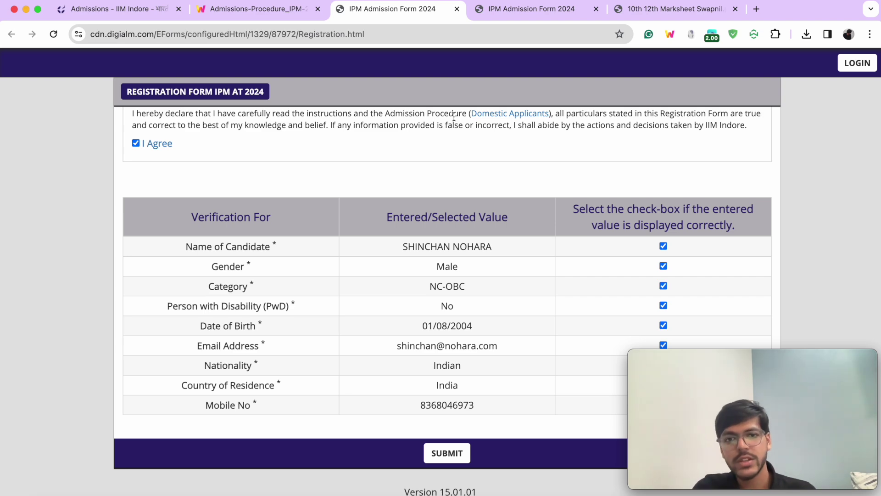
# - Switch to the logged-in IPM application form and review the Personal Details, Other Personal Details and Correspondence Address Details sections
pyautogui.click(528, 9)
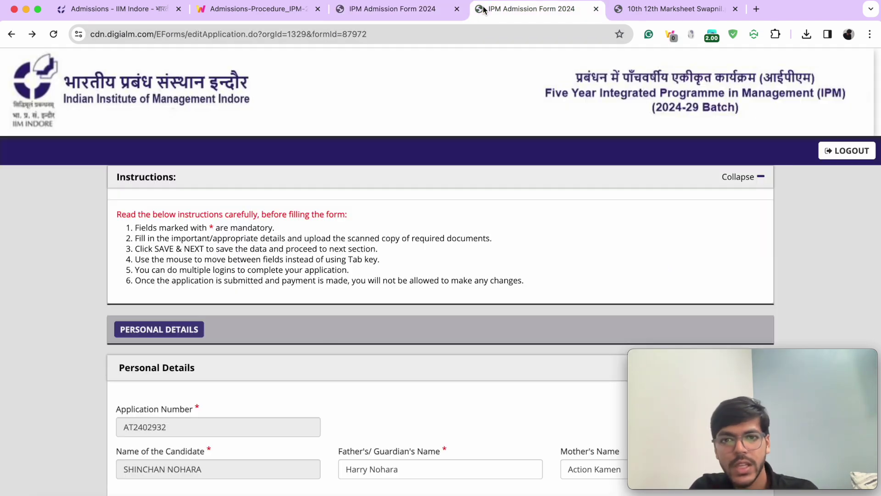
pyautogui.scroll(-4, 344, 176)
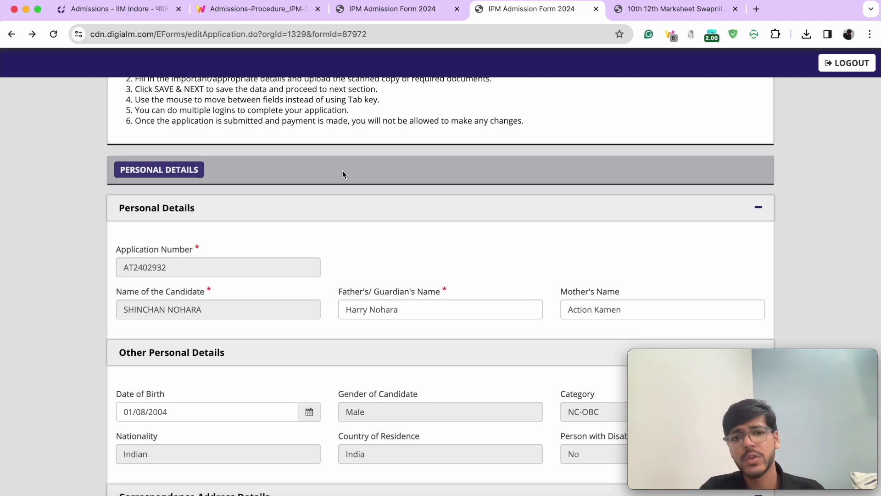
pyautogui.scroll(-2, 343, 169)
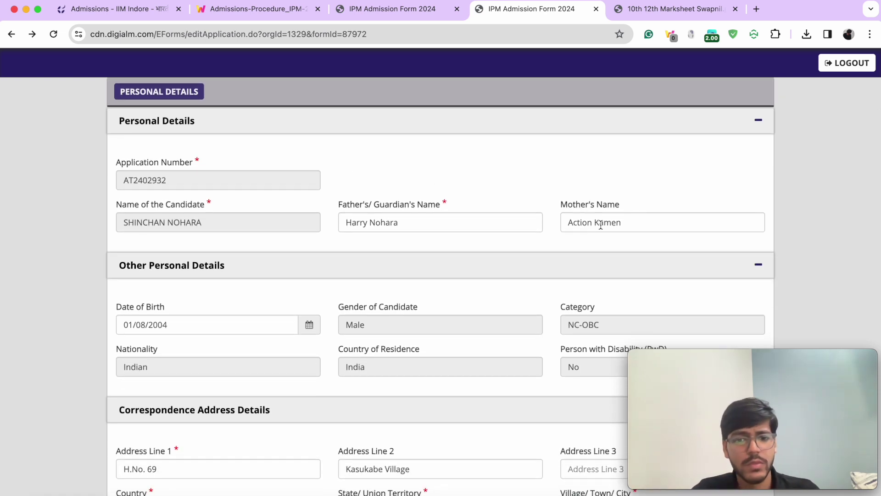
pyautogui.scroll(-1, 600, 225)
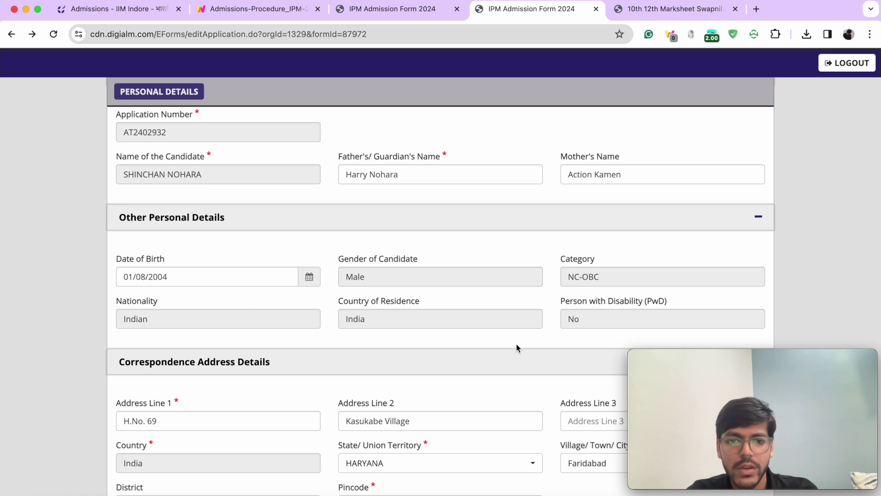
pyautogui.scroll(-5, 505, 347)
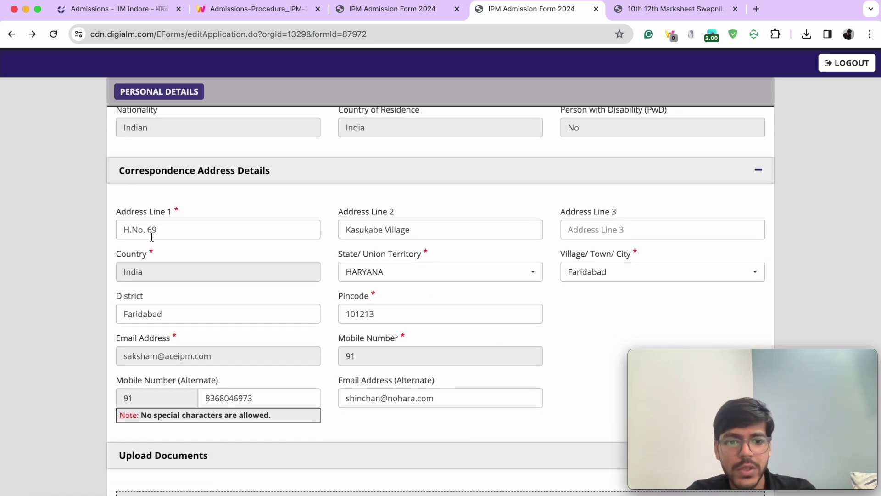
pyautogui.scroll(-1, 151, 236)
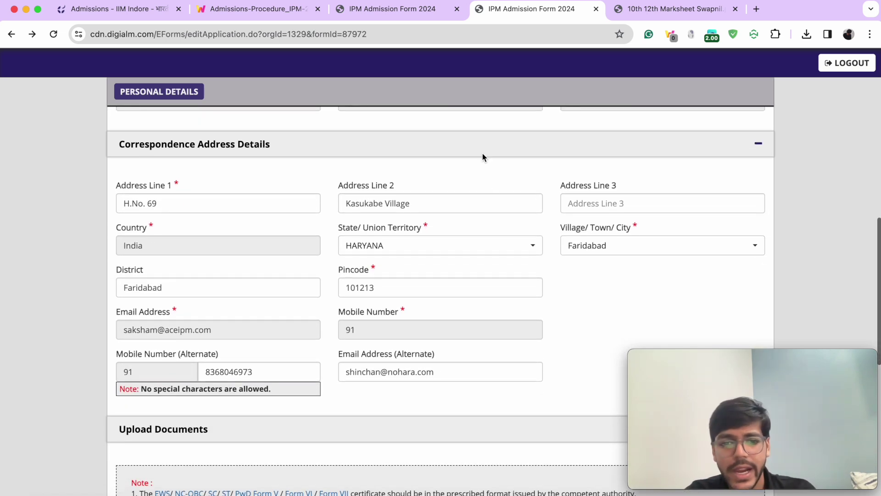
# - Open the passport photograph and signature upload dialog under Upload Documents, check the photograph and signature requirements, and close it
pyautogui.scroll(-3, 233, 153)
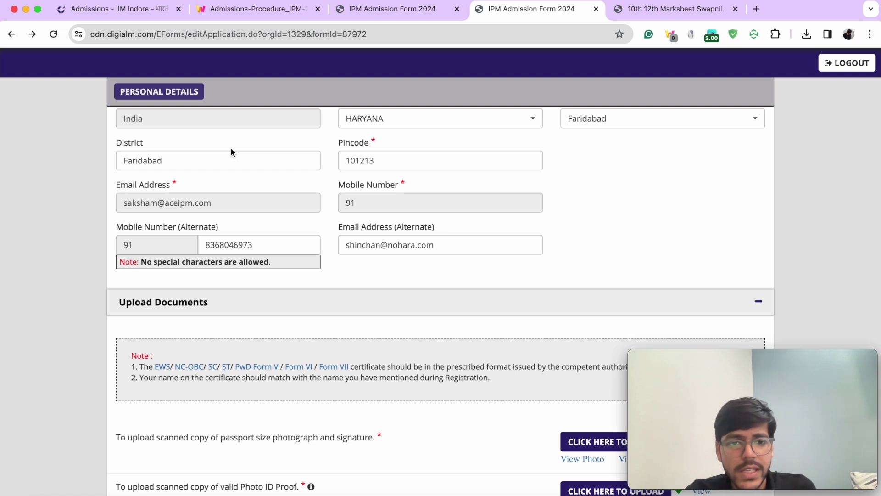
pyautogui.scroll(-4, 231, 150)
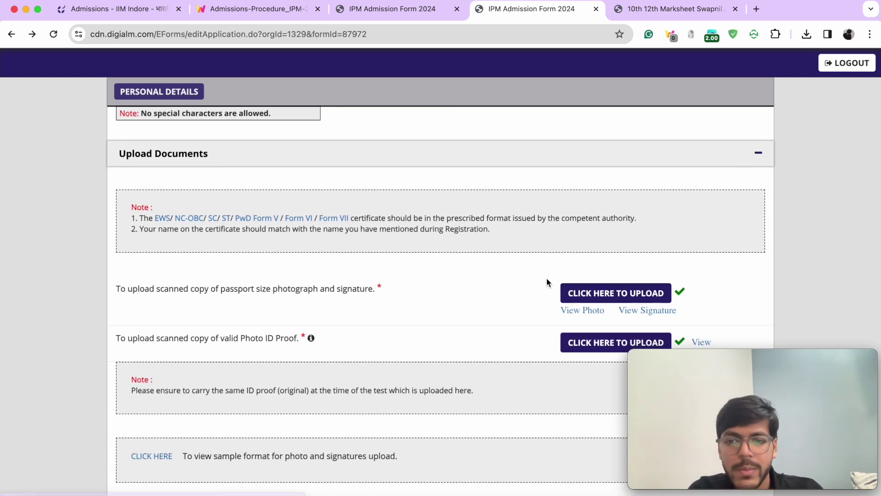
pyautogui.click(583, 296)
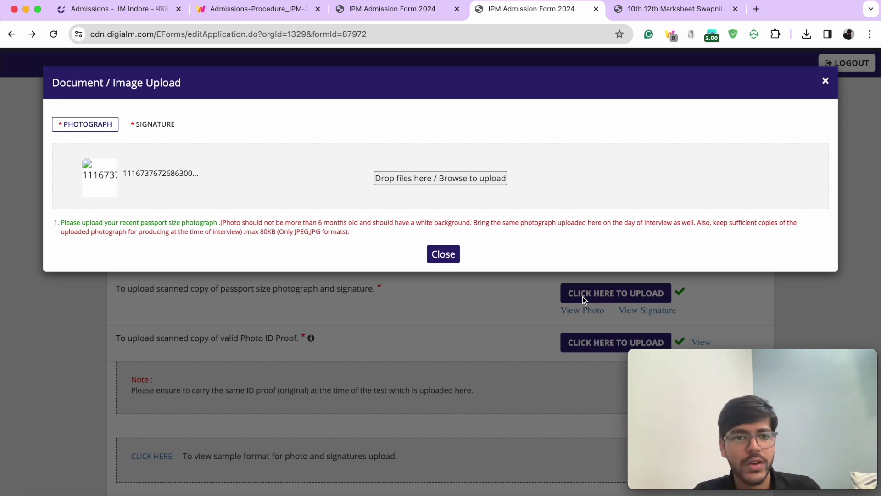
pyautogui.click(152, 130)
pyautogui.click(293, 299)
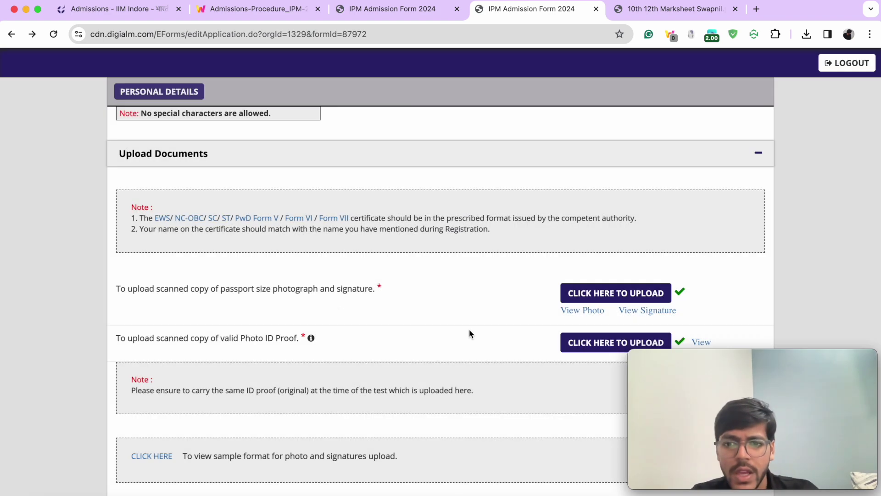
# - Try to view the uploaded photo, and review the remaining document uploads down to the NC-OBC/SC/ST certificate
pyautogui.click(581, 310)
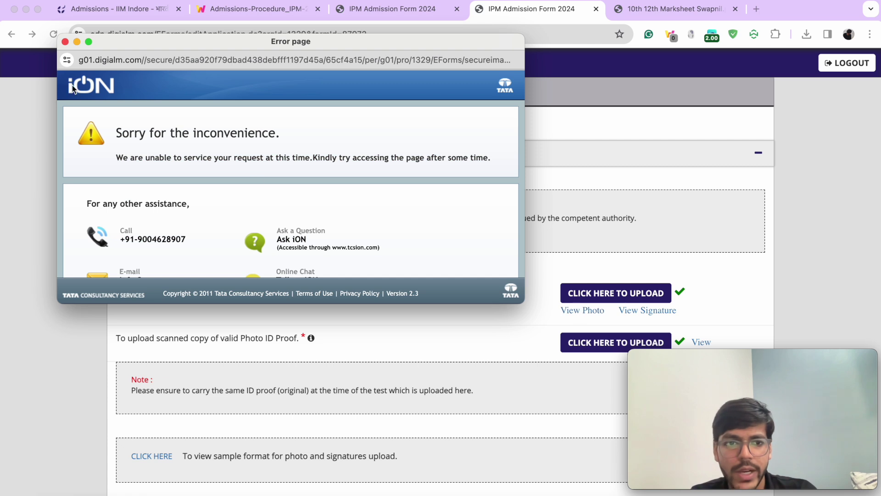
pyautogui.click(64, 42)
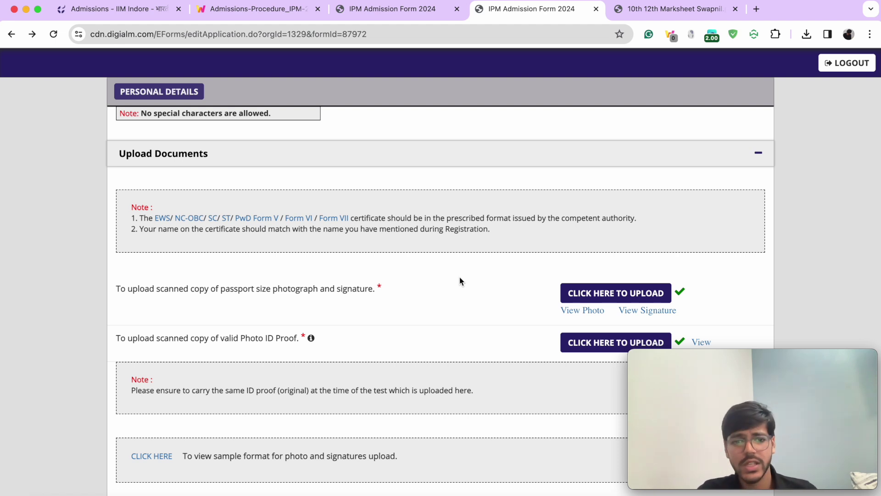
pyautogui.scroll(-3, 460, 277)
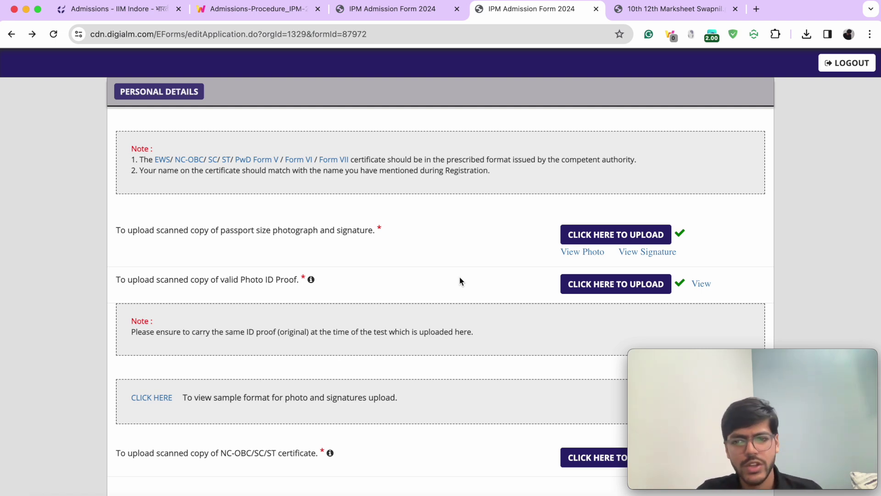
pyautogui.scroll(-3, 459, 277)
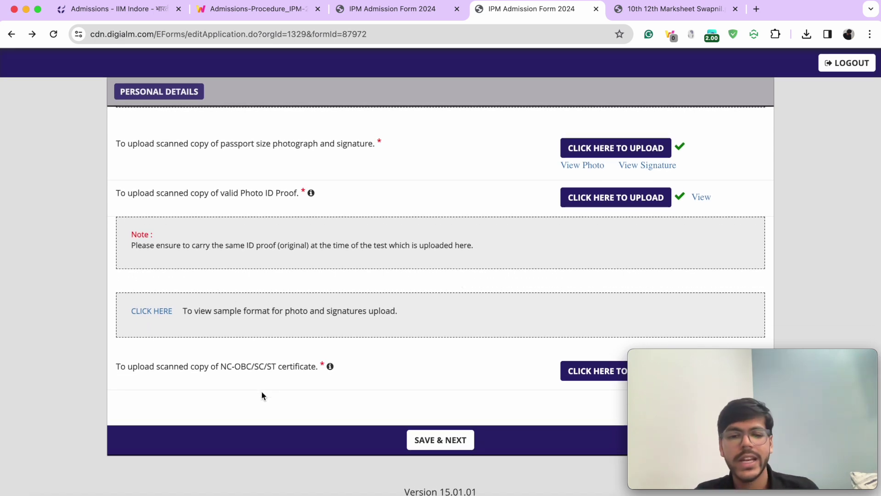
pyautogui.moveTo(330, 367)
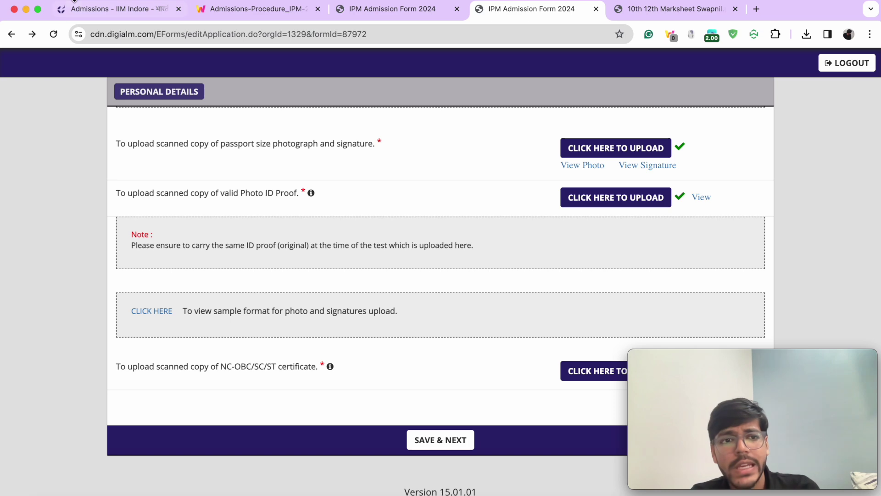
# - Look up the NC-OBC, SC/ST, PwD and EWS certificate format links on the IIM Indore admissions page and return to the application form
pyautogui.click(81, 9)
pyautogui.scroll(5, 381, 189)
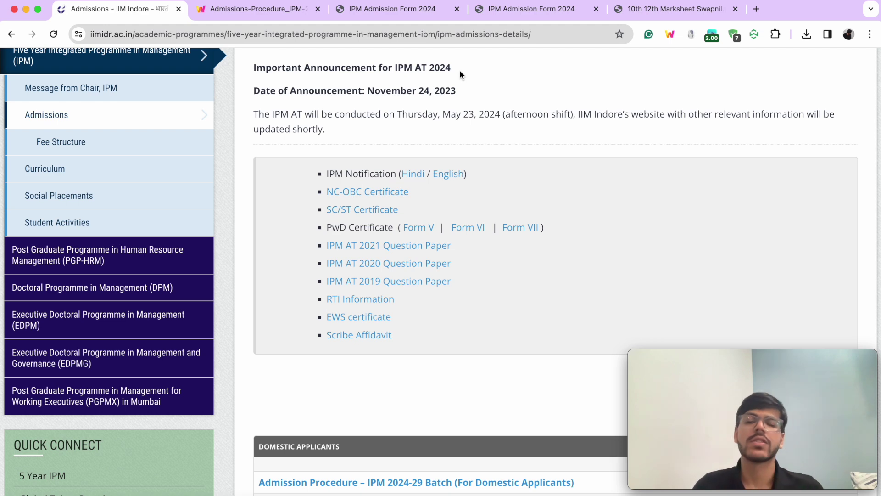
pyautogui.click(398, 17)
pyautogui.click(477, 9)
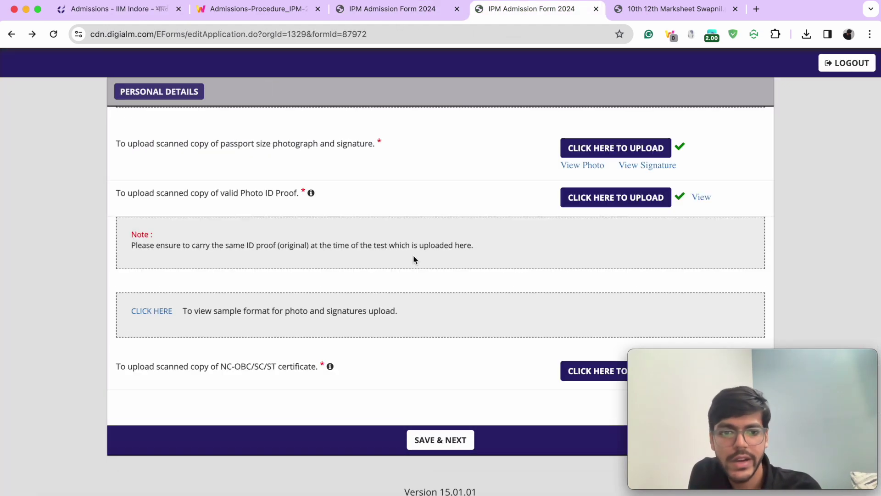
# - Save the personal details, and review the Standard X examination fields alongside the grades and CGPA in the 10th and 12th marksheet PDF
pyautogui.click(417, 441)
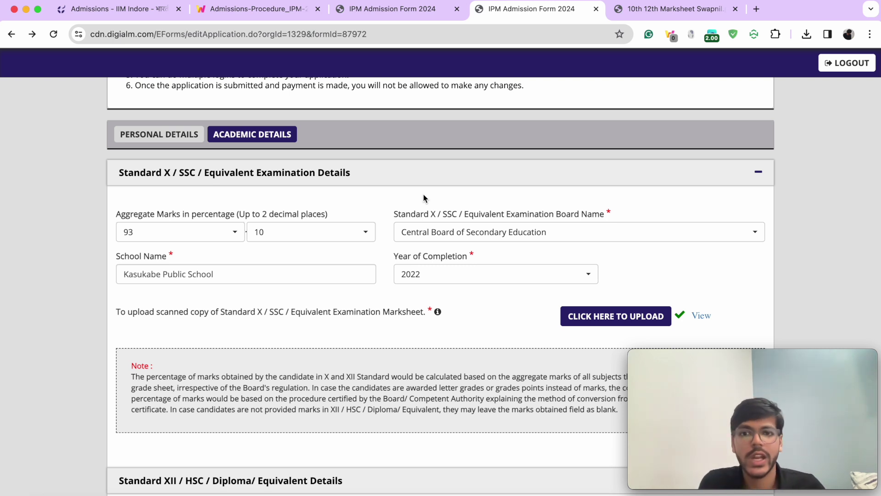
pyautogui.scroll(-1, 423, 195)
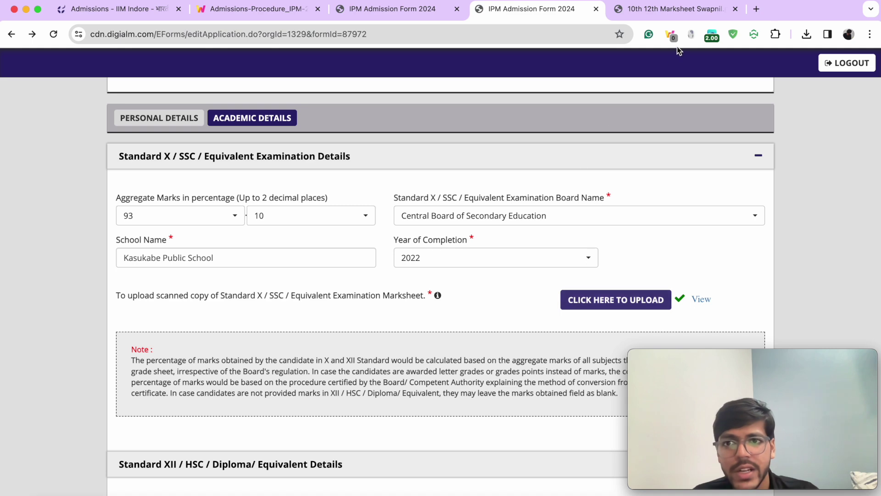
pyautogui.click(647, 21)
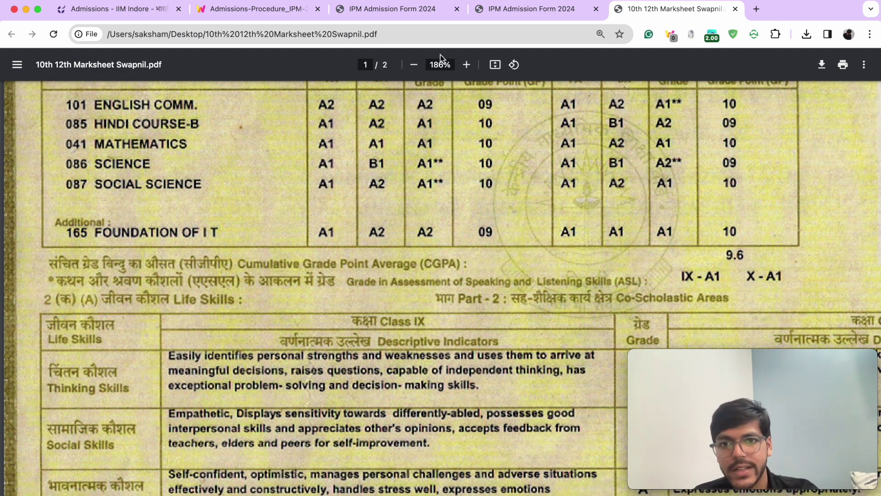
pyautogui.click(501, 17)
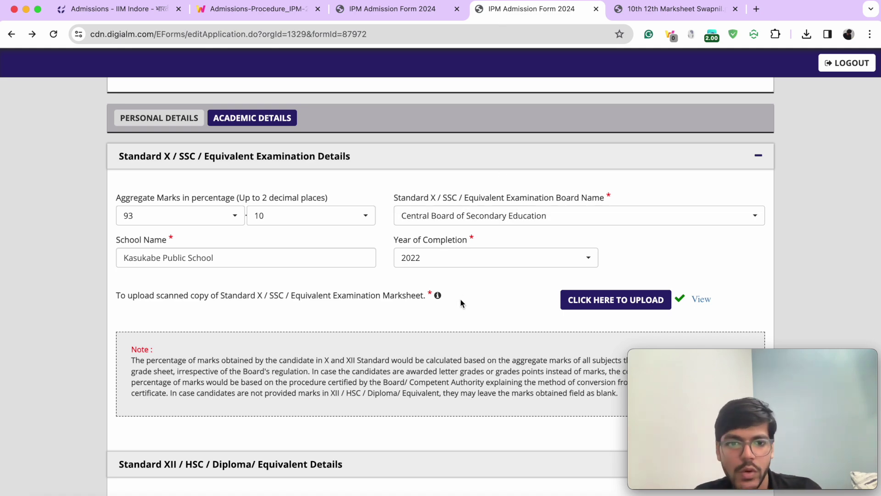
# - Review the Standard XII / HSC / Diploma section, save the academic details and dismiss the confirmation
pyautogui.scroll(-10, 461, 303)
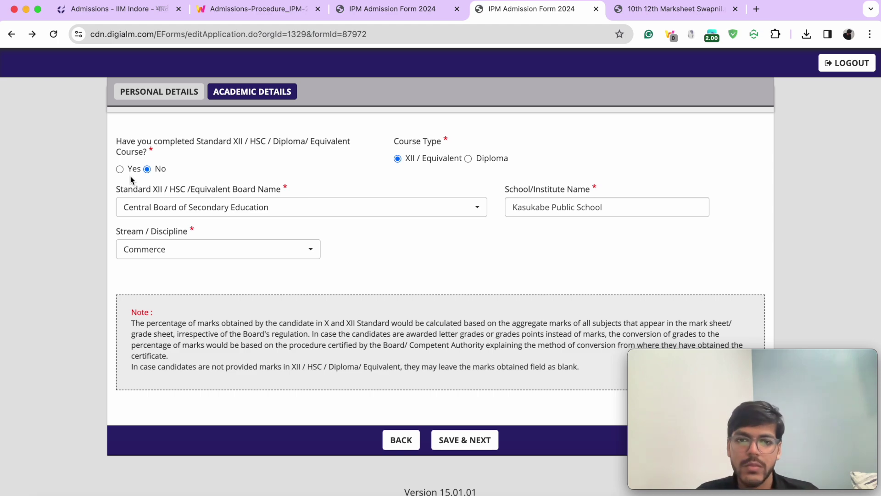
pyautogui.scroll(5, 130, 175)
pyautogui.scroll(-5, 221, 252)
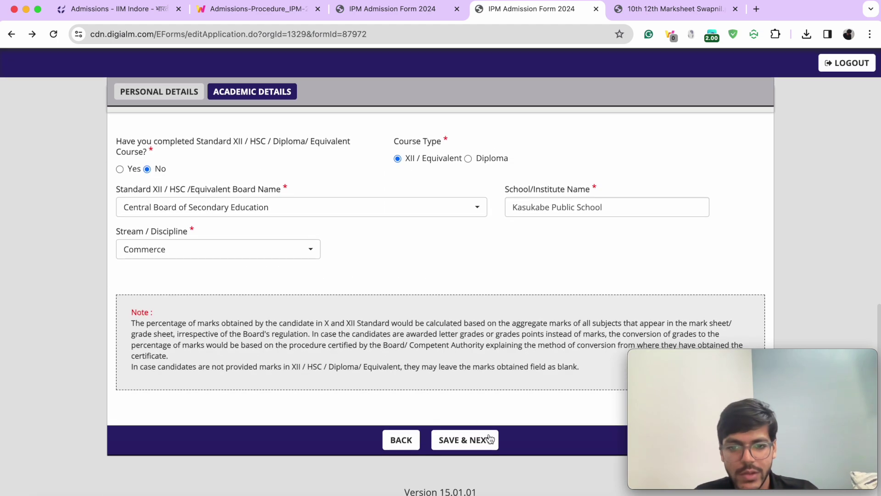
pyautogui.click(477, 441)
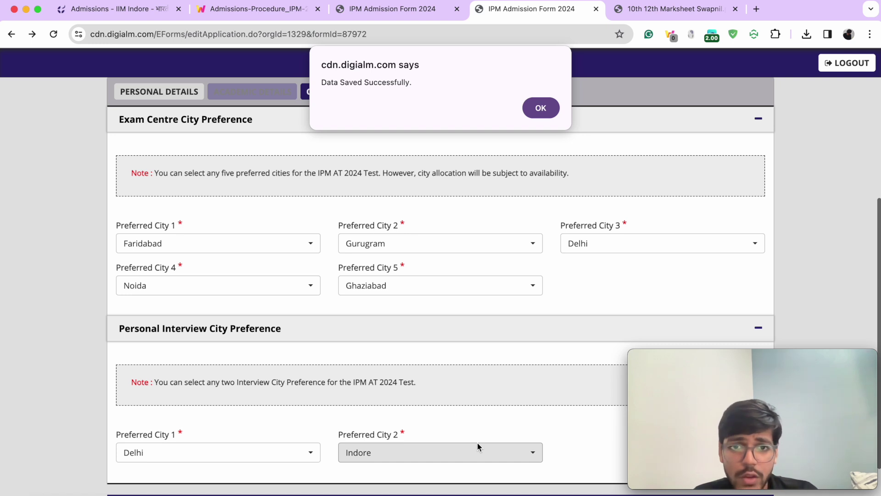
pyautogui.click(547, 115)
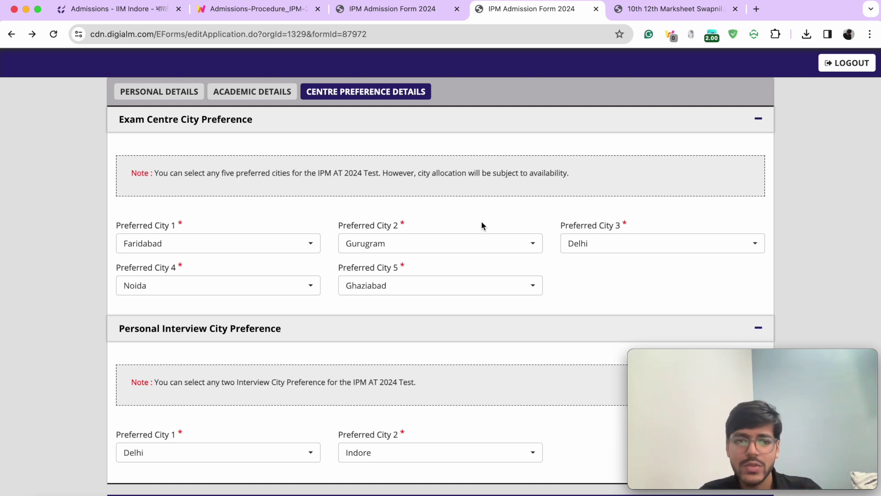
# - Review the five exam centre cities and two interview cities, save the centre preferences and dismiss the confirmation
pyautogui.scroll(-3, 481, 222)
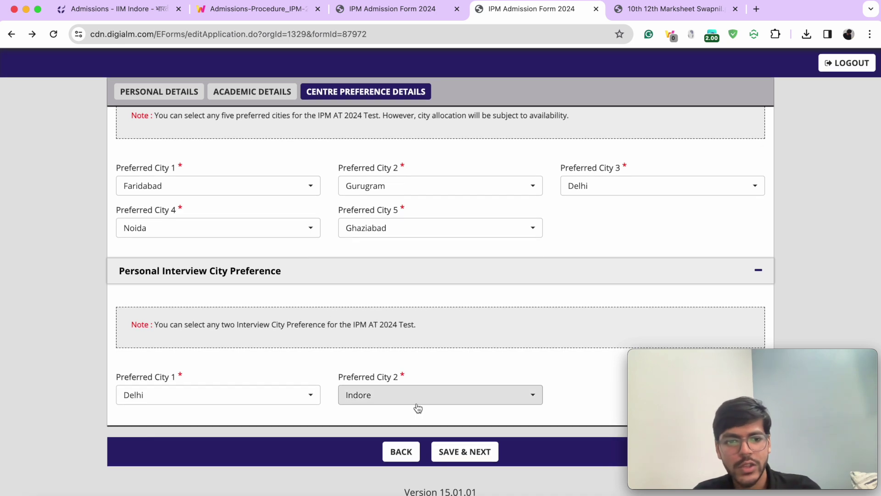
pyautogui.click(471, 448)
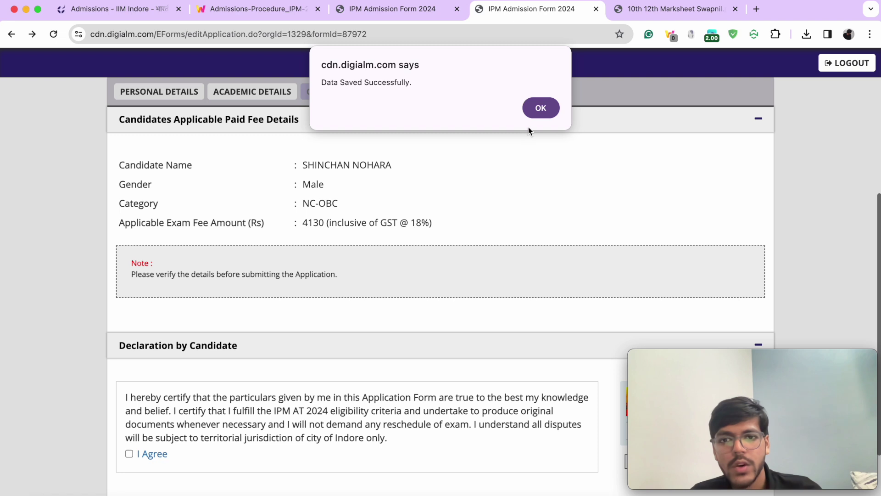
pyautogui.click(532, 114)
# - Review the applicable exam fee details and agree to the candidate declaration in the Payment Details section
pyautogui.scroll(-4, 302, 358)
pyautogui.click(425, 436)
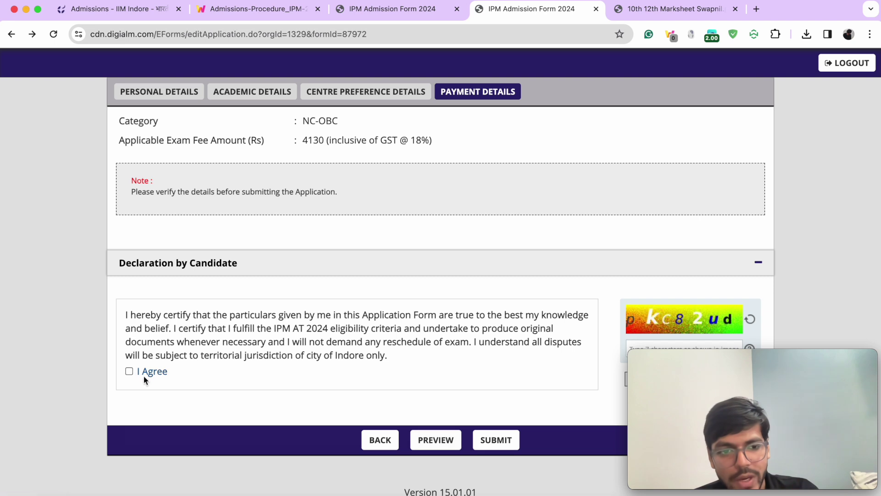
pyautogui.click(129, 371)
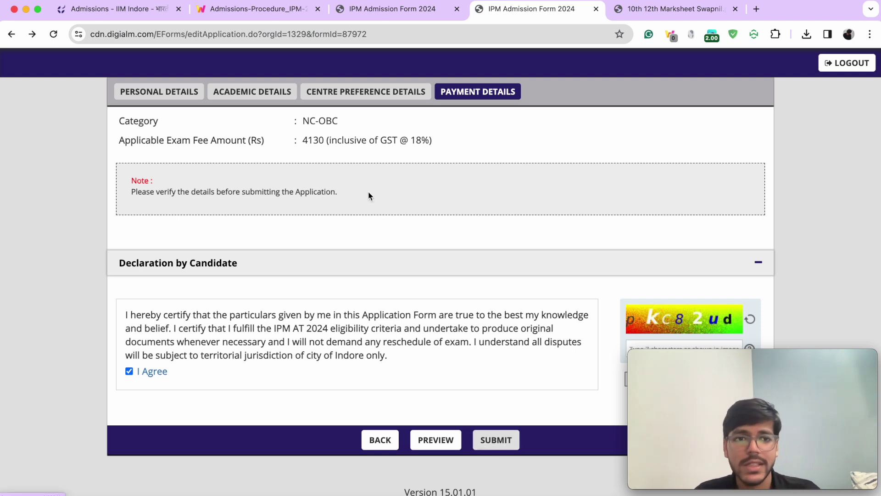
# - Look up the Contact Us section at the end of the admission procedure PDF and return to the application form
pyautogui.click(87, 13)
pyautogui.click(213, 17)
pyautogui.scroll(-20, 310, 251)
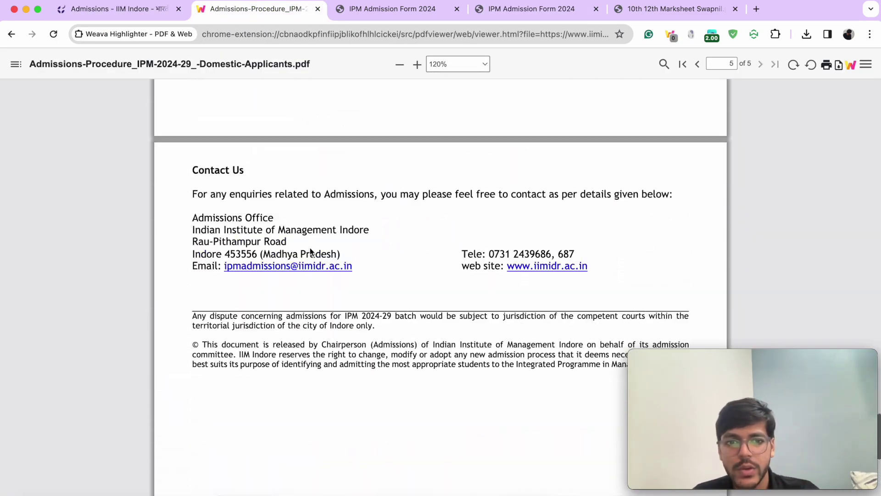
pyautogui.click(507, 11)
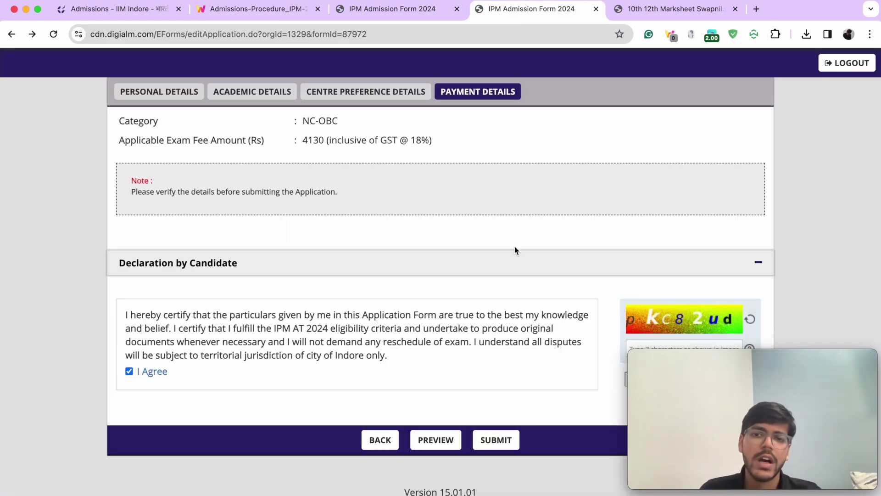